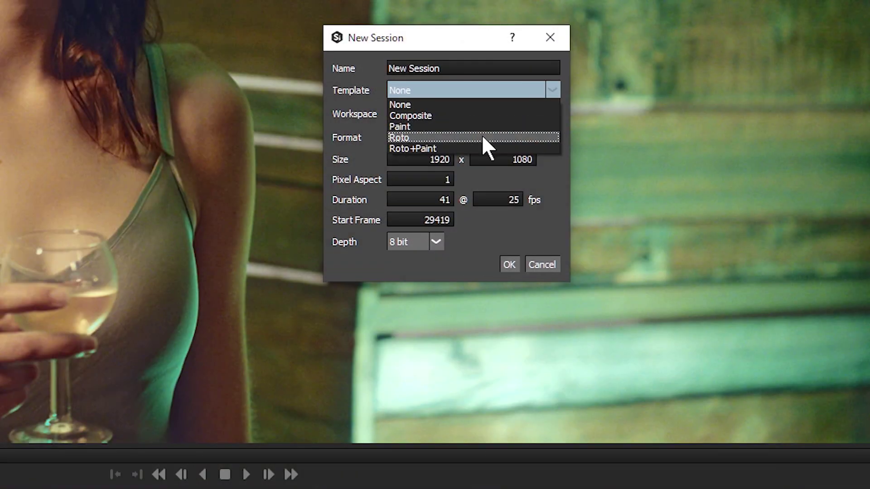
# Step: Pick Roto from the New Session dialog's Template dropdown
pyautogui.click(482, 137)
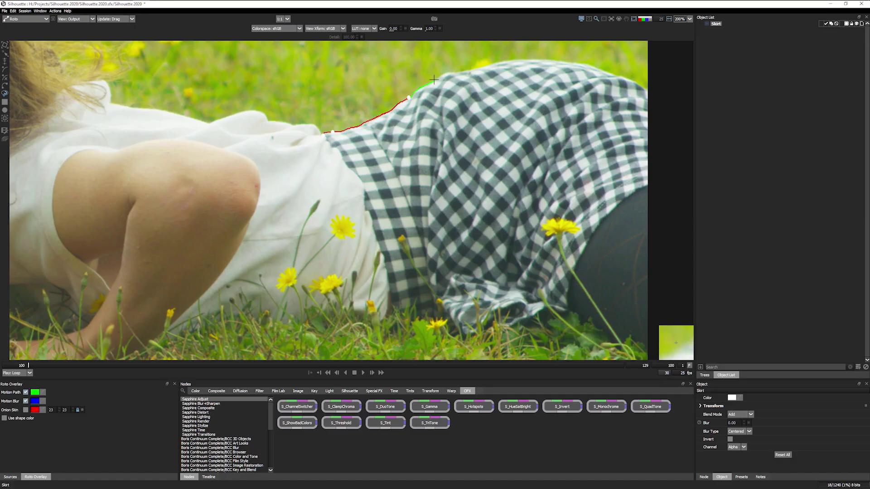
# Step: Trace a freehand outline down the skirt's right side and along its hem, closing it at the start
pyautogui.click(434, 80)
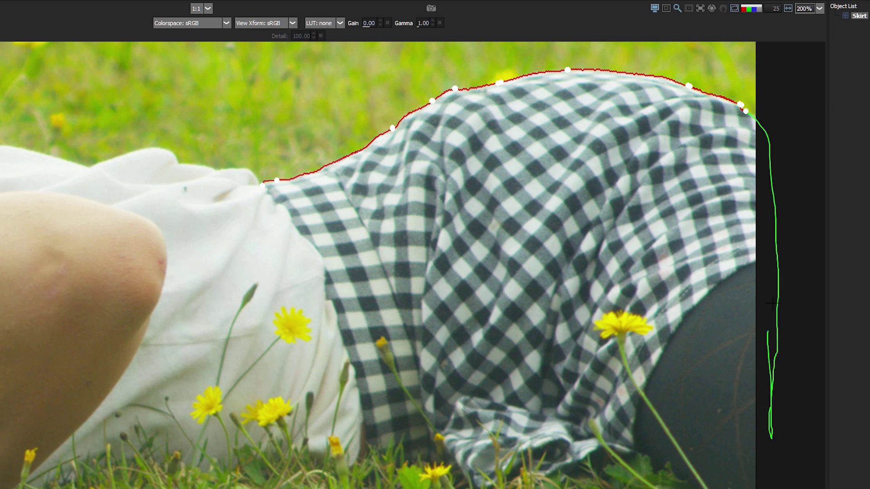
pyautogui.moveTo(654, 386); pyautogui.dragTo(636, 453)
pyautogui.moveTo(636, 453); pyautogui.dragTo(615, 455)
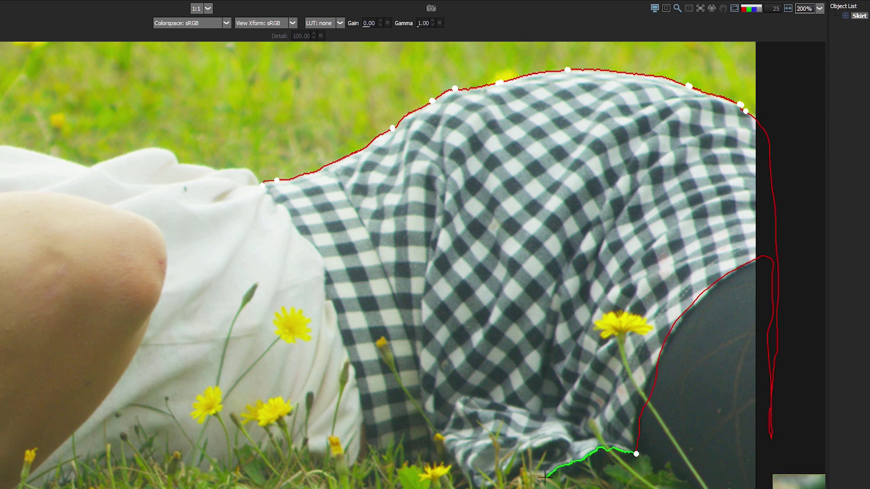
pyautogui.moveTo(494, 487); pyautogui.dragTo(492, 488)
pyautogui.moveTo(492, 488); pyautogui.dragTo(462, 485)
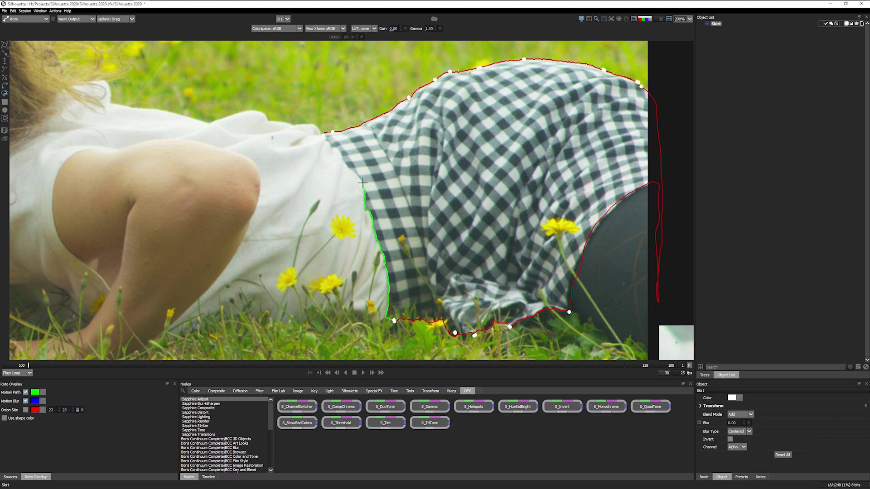
pyautogui.moveTo(325, 136); pyautogui.dragTo(333, 132)
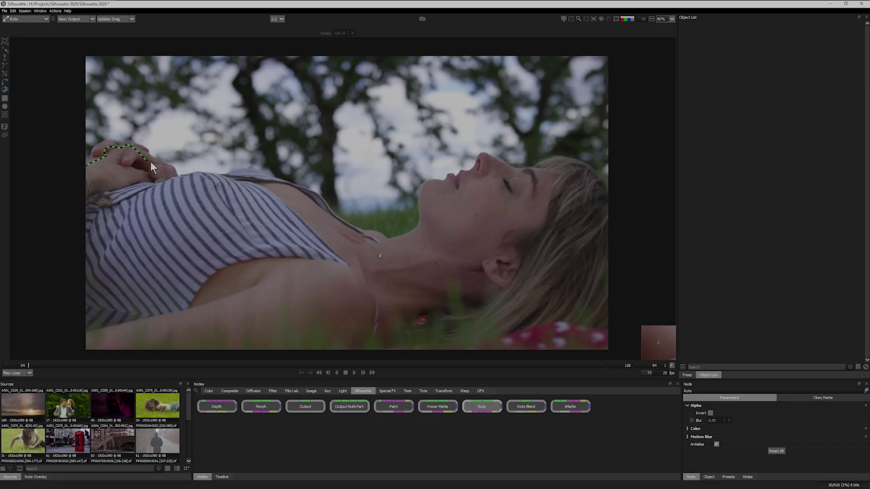
# Step: Draw a freehand shape from the woman's hand around her body and face
pyautogui.moveTo(150, 161); pyautogui.dragTo(300, 196)
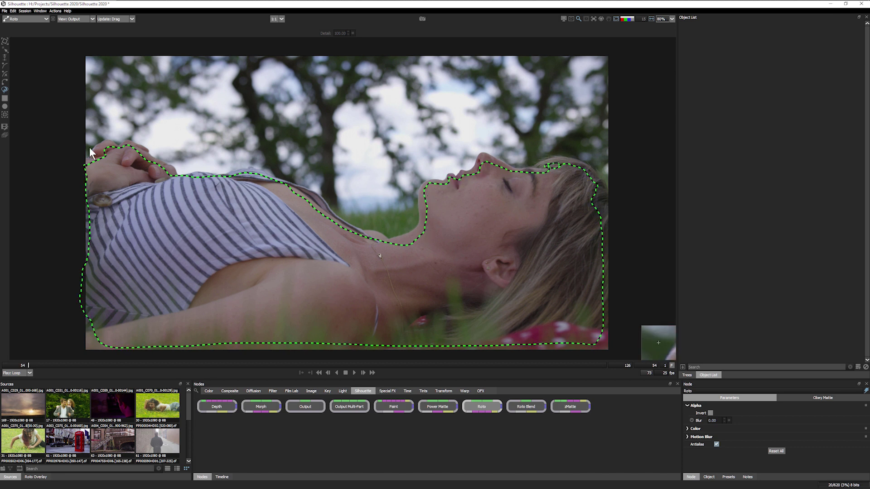
pyautogui.moveTo(88, 148); pyautogui.dragTo(200, 165)
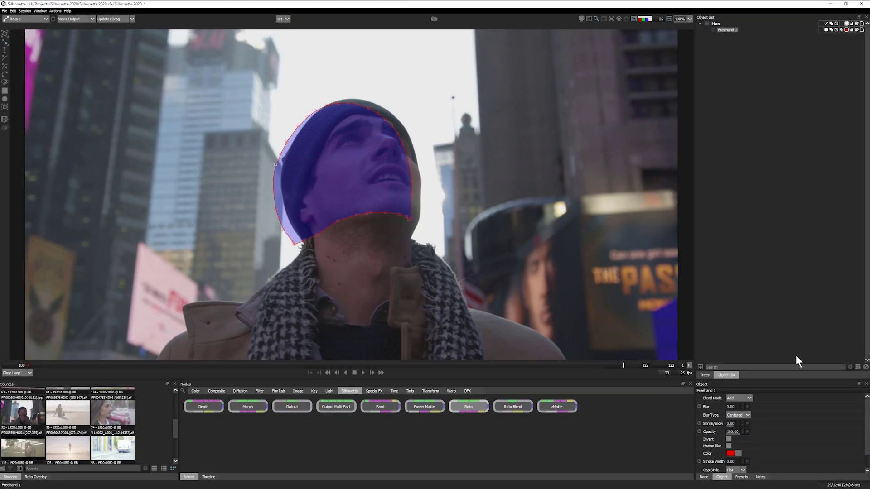
# Step: Switch to the Transform tool to adjust the whole Freehand 1 shape
pyautogui.click(5, 33)
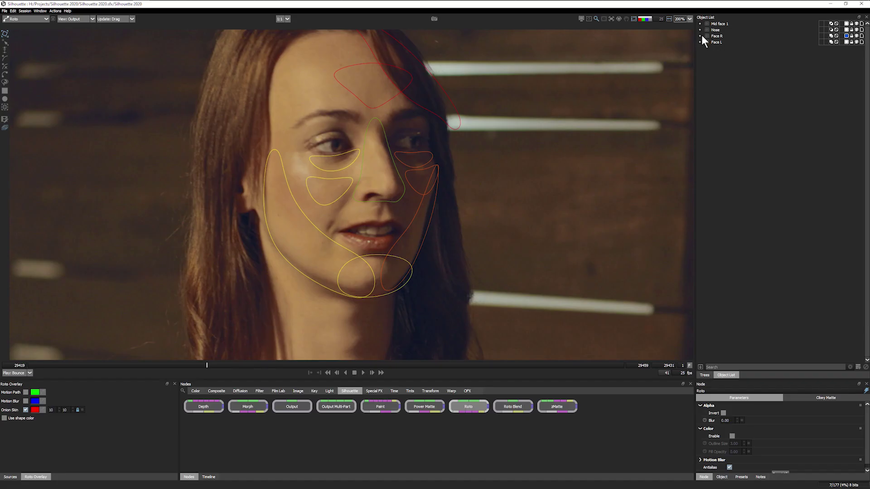
# Step: Expand Face R and Face L and select Cheekbone R, other Face R shapes and the yellow jaw
pyautogui.click(702, 36)
pyautogui.click(700, 36)
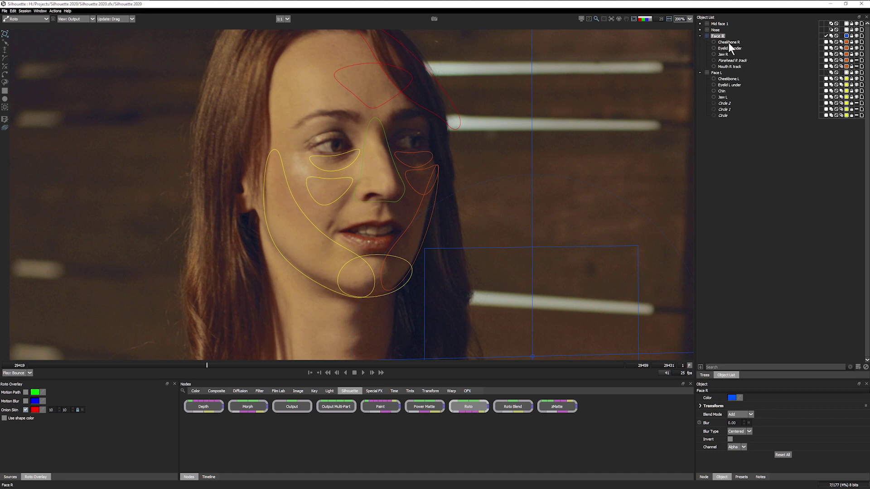
pyautogui.click(728, 42)
pyautogui.keyDown('shift'); pyautogui.click(728, 67); pyautogui.keyUp('shift')
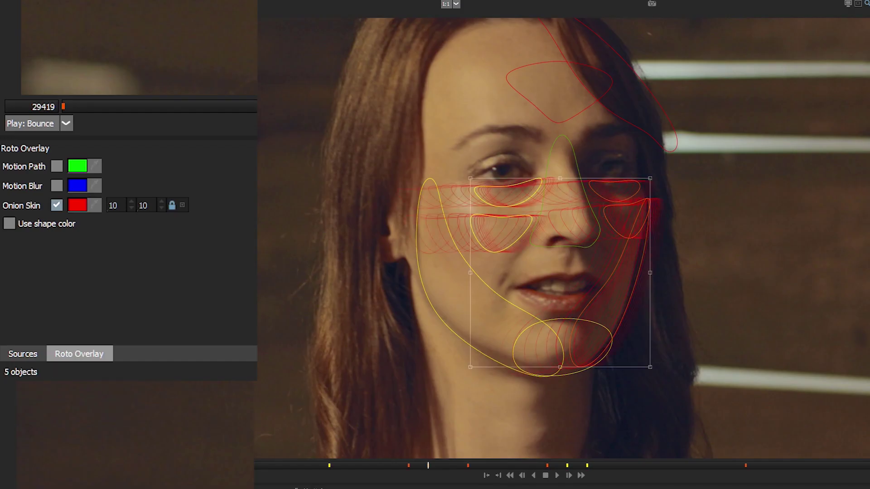
pyautogui.keyDown('shift'); pyautogui.click(865, 267); pyautogui.keyUp('shift')
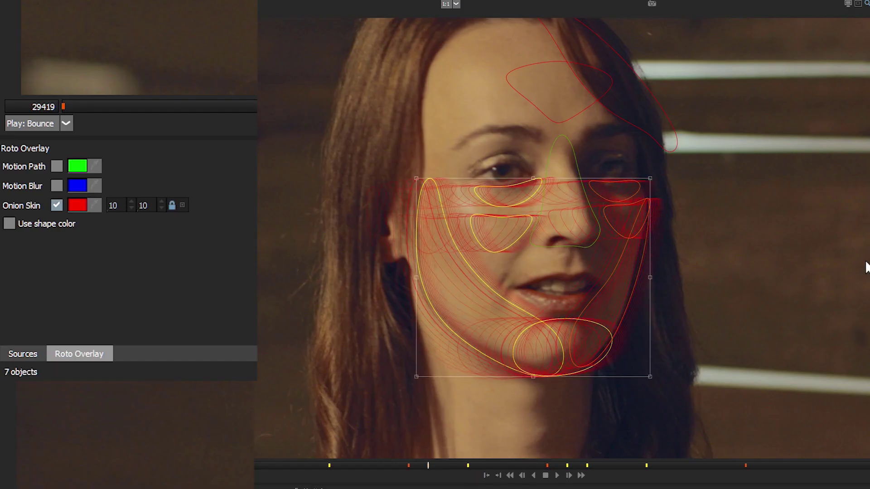
# Step: Colour onion skins by shape colour, move a Jaw L point, and raise onion skin to 25 frames
pyautogui.click(9, 223)
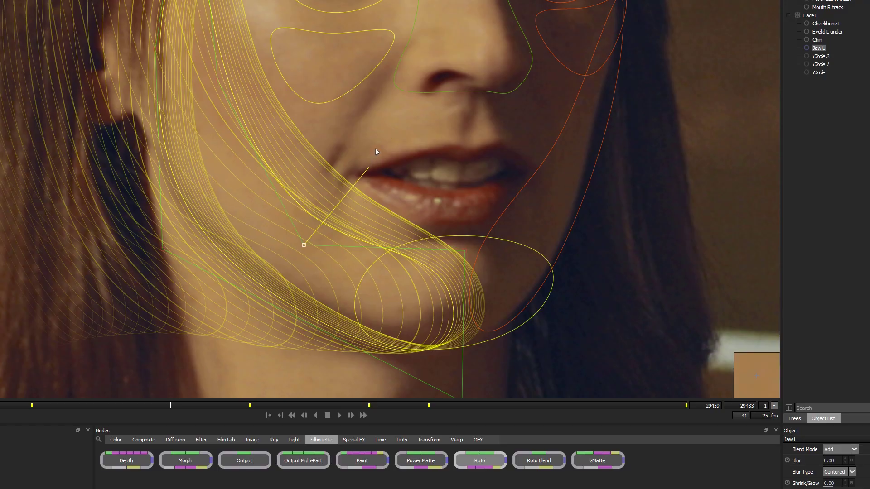
pyautogui.moveTo(375, 152); pyautogui.dragTo(407, 155)
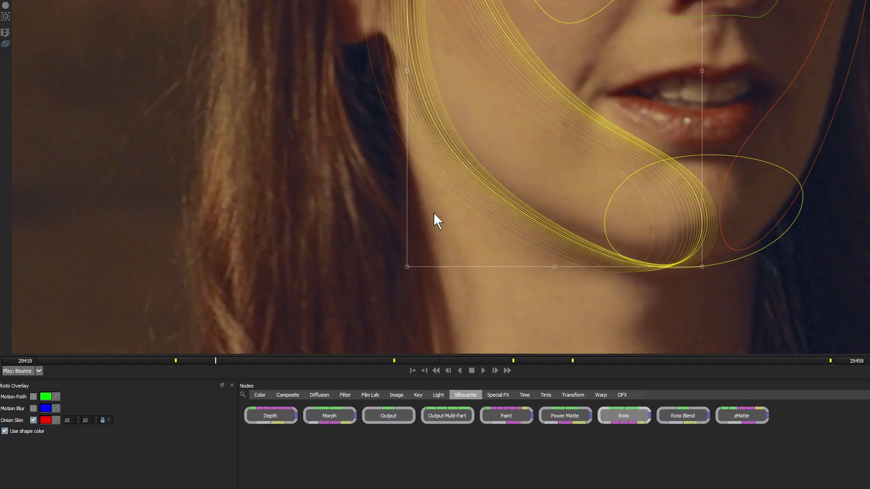
pyautogui.moveTo(74, 420); pyautogui.dragTo(82, 422)
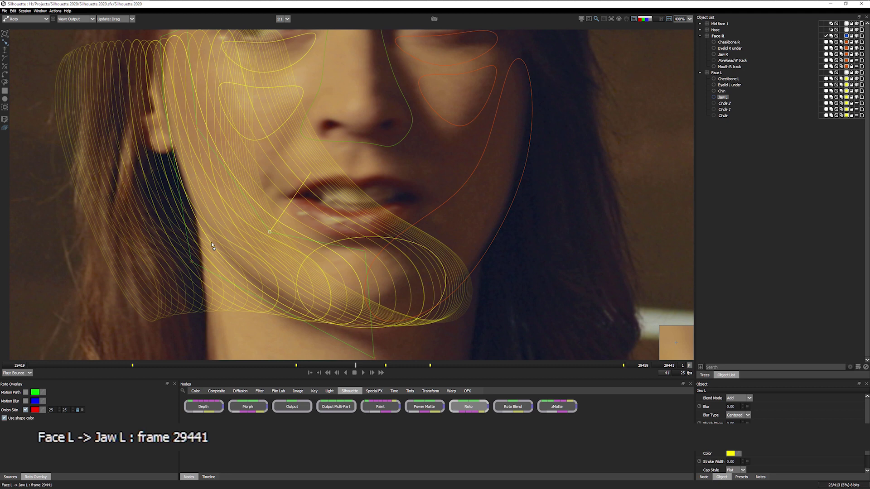
# Step: At frame 29425, swap onion skins for the motion path, raise the Chin shape, and adjust Shutter Phase
pyautogui.click(340, 180)
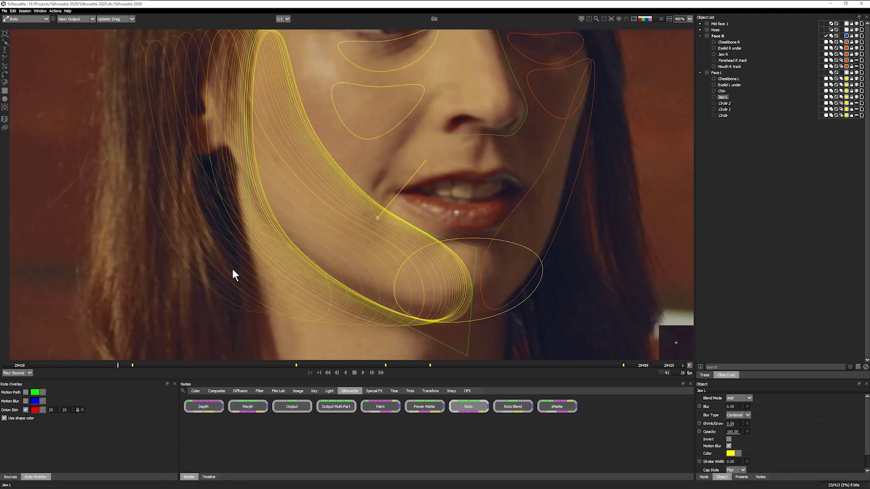
pyautogui.click(26, 409)
pyautogui.click(26, 392)
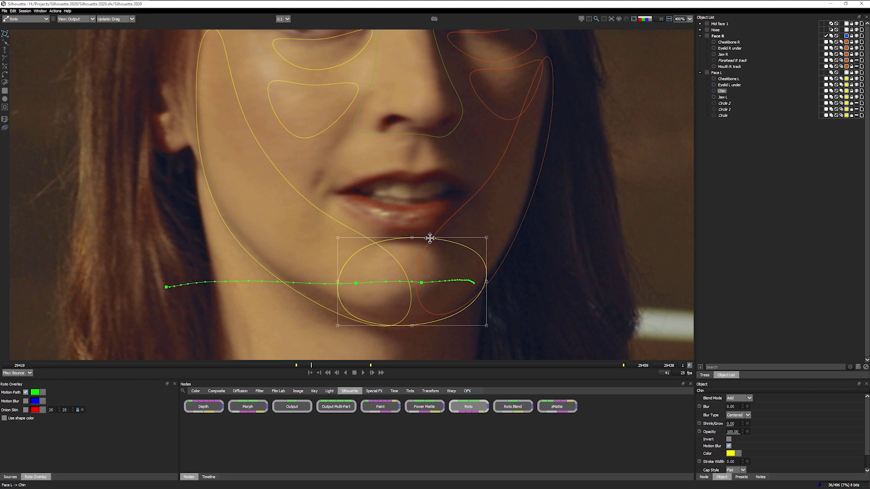
pyautogui.moveTo(427, 237); pyautogui.dragTo(429, 203)
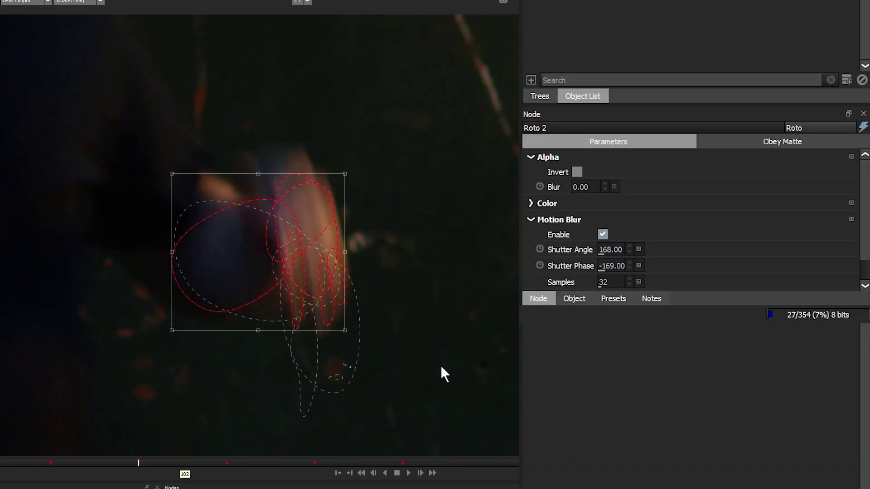
pyautogui.moveTo(613, 265); pyautogui.dragTo(699, 269)
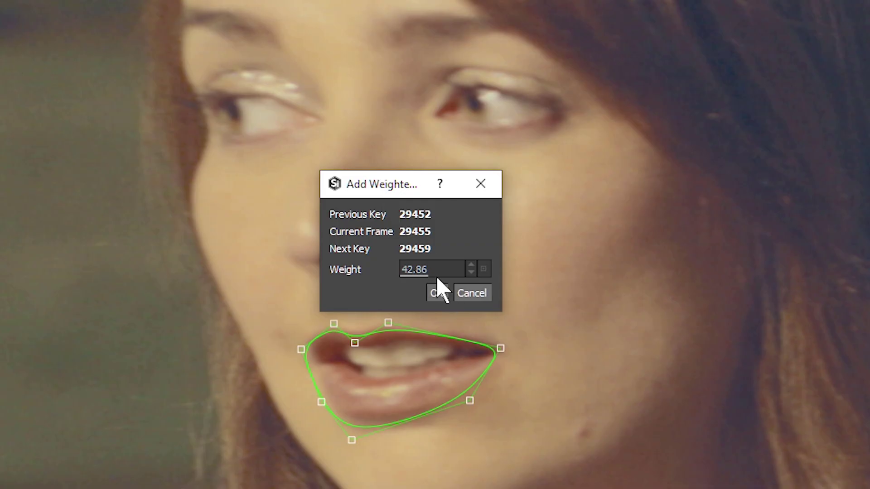
# Step: Add two weighted lip-shape keys between frames 29452 and 29459, the second at weight 55.60
pyautogui.moveTo(437, 270)
pyautogui.mouseDown()
pyautogui.moveTo(466, 267)
pyautogui.moveTo(423, 266)
pyautogui.moveTo(453, 266)
pyautogui.mouseUp()
pyautogui.click(438, 294)
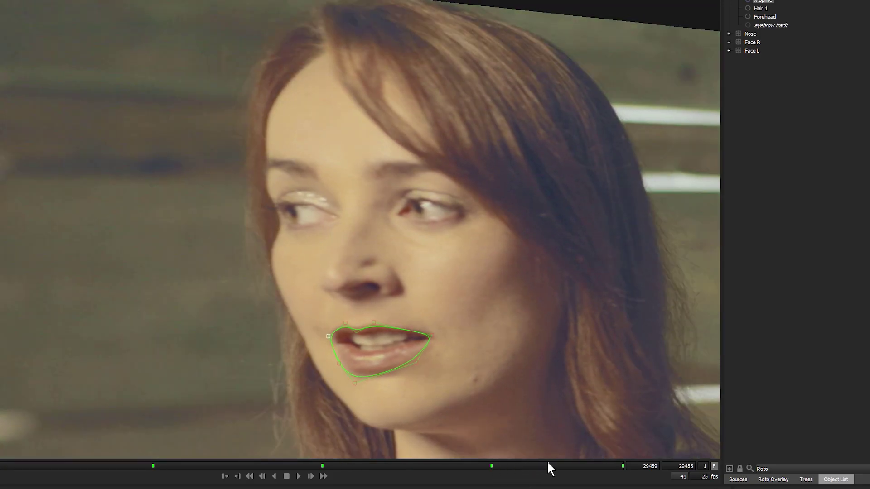
pyautogui.moveTo(548, 466)
pyautogui.mouseDown()
pyautogui.moveTo(611, 466)
pyautogui.moveTo(547, 466)
pyautogui.mouseUp()
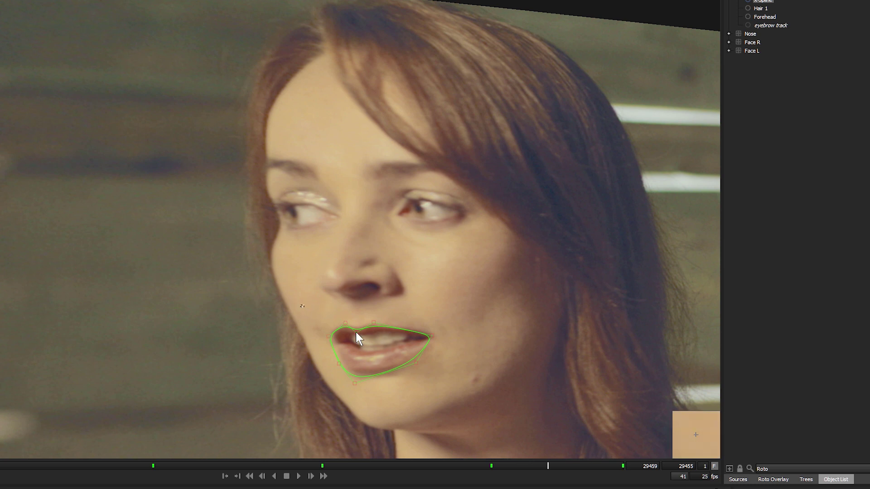
pyautogui.hotkey('ctrl', 'shift', 'k')
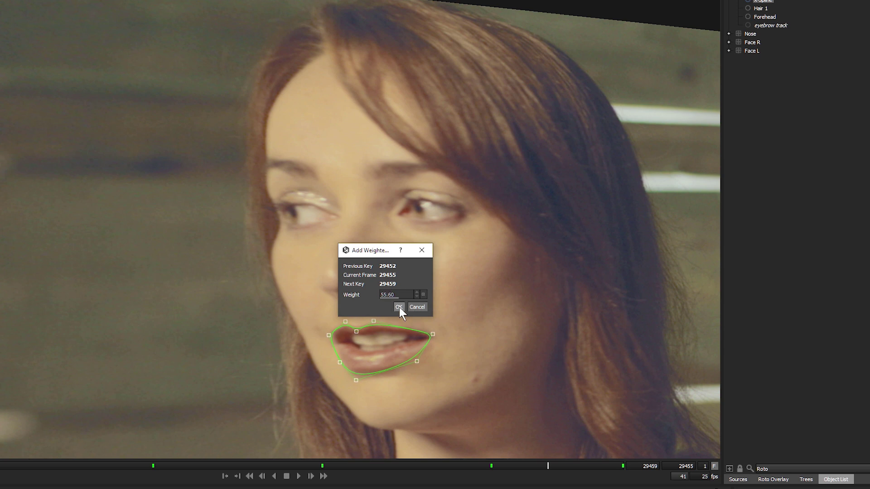
pyautogui.click(399, 307)
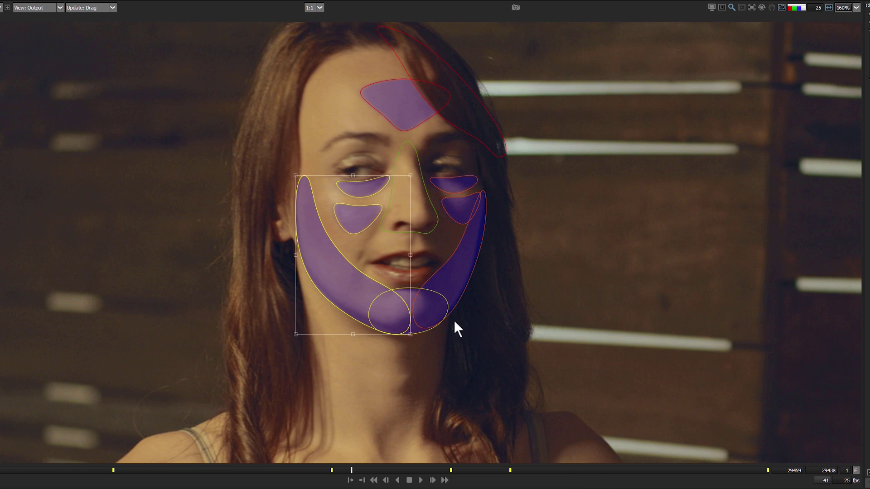
# Step: Switch the viewer to alpha view (A) to see the roto shapes as a black-and-white matte
pyautogui.press('a')
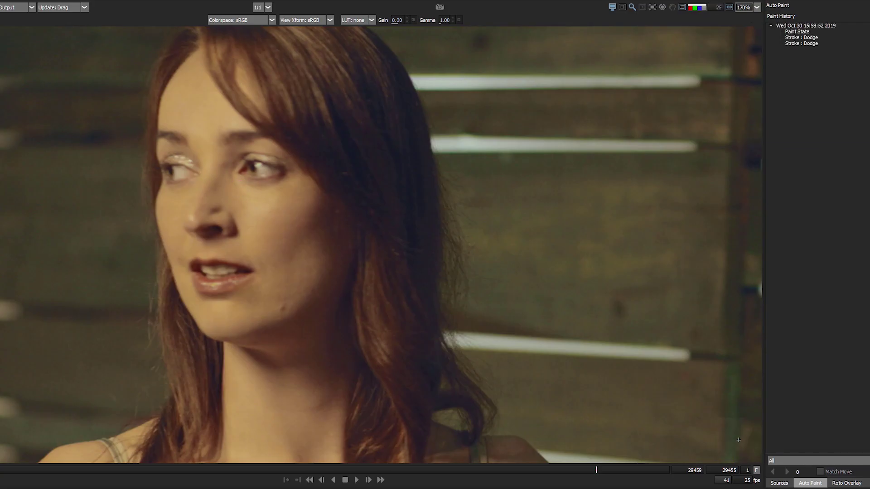
# Step: Dodge the forehead and nose bridge with a size-38 brush, then set Detail Range to Highlights
pyautogui.click(280, 198)
pyautogui.click(208, 111)
pyautogui.click(208, 110)
pyautogui.moveTo(207, 111); pyautogui.dragTo(235, 186)
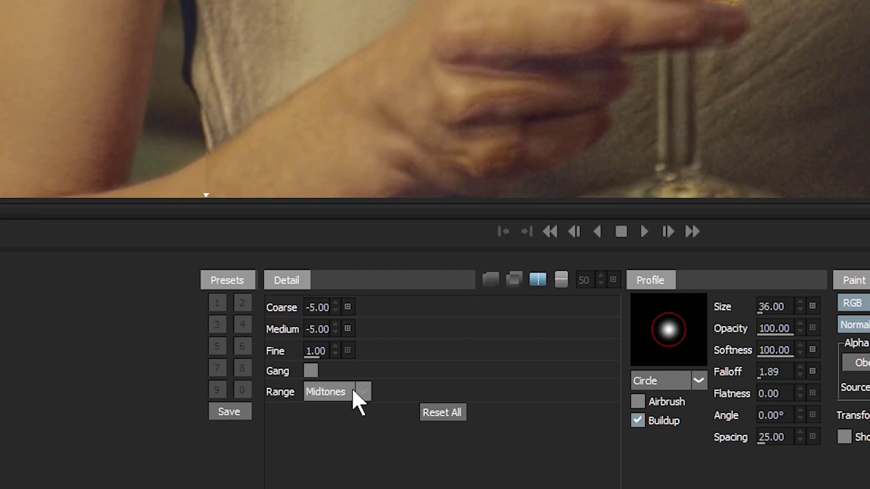
pyautogui.click(354, 392)
pyautogui.click(339, 430)
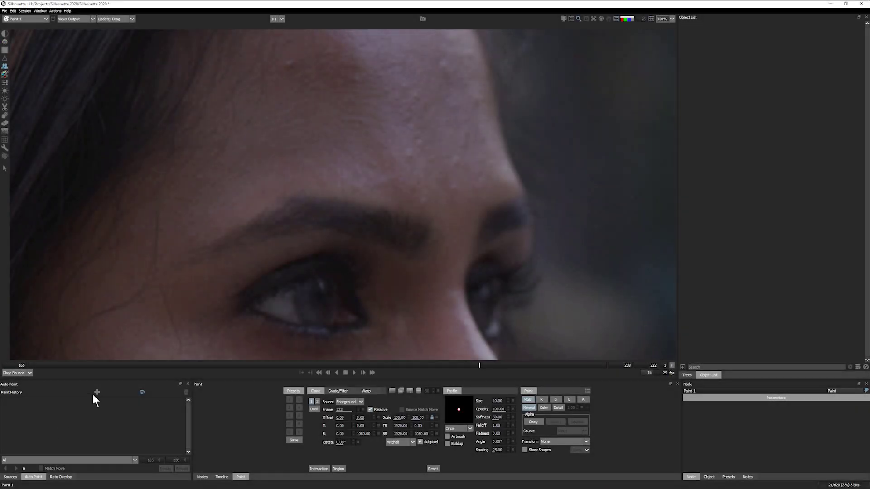
# Step: Add and select a new Paint History entry, then switch the Paint brush to Detail mode
pyautogui.click(97, 392)
pyautogui.click(34, 399)
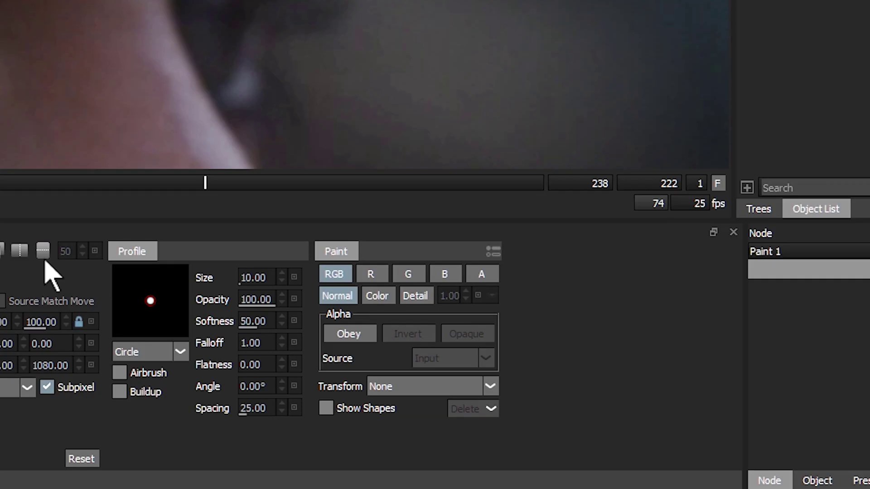
pyautogui.click(419, 298)
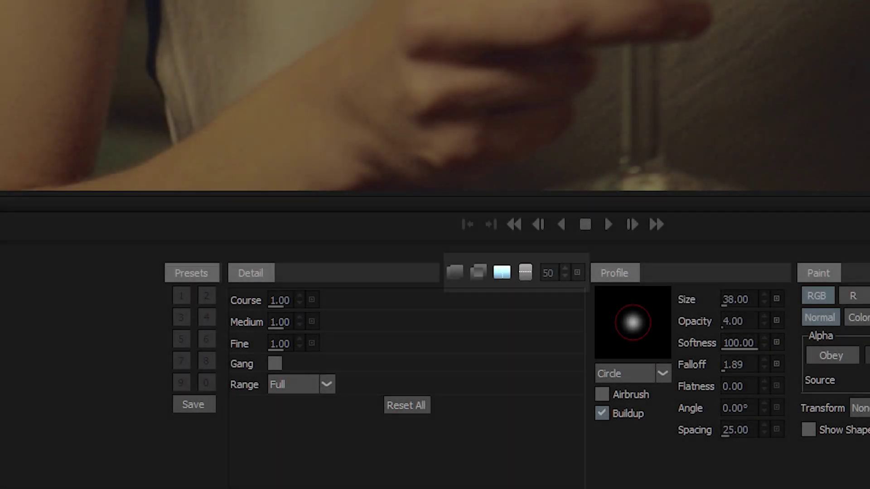
# Step: Switch the detail brush to the third preview mode, replaying the road stroke in blue
pyautogui.click(501, 272)
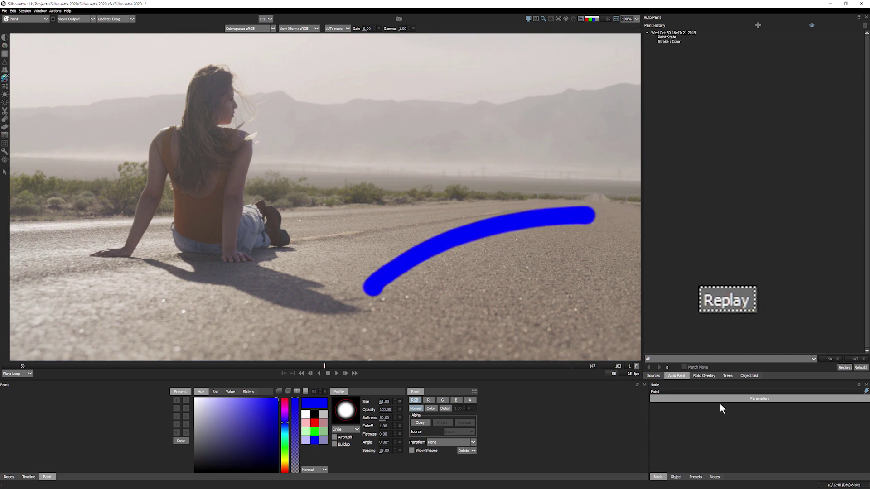
# Step: Replay the recorded Auto Paint strokes on the desert-road clip
pyautogui.click(844, 370)
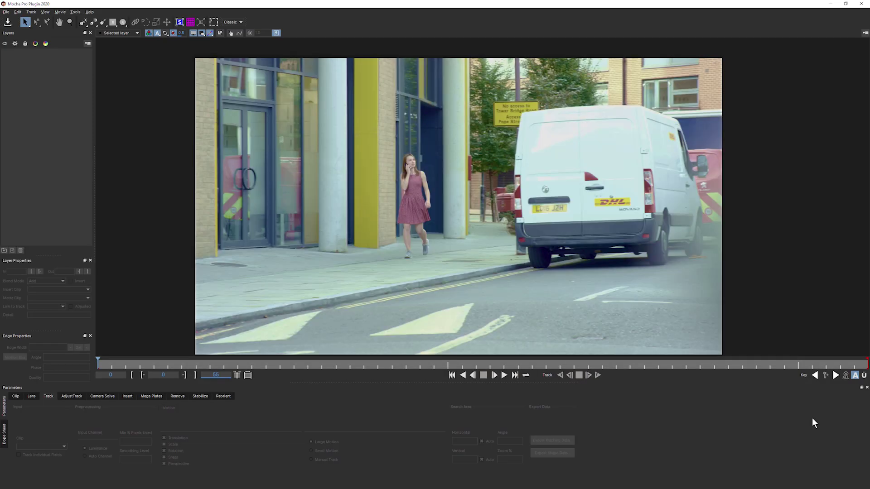
# Step: Play through the tracked clip in Mocha Pro
pyautogui.click(504, 376)
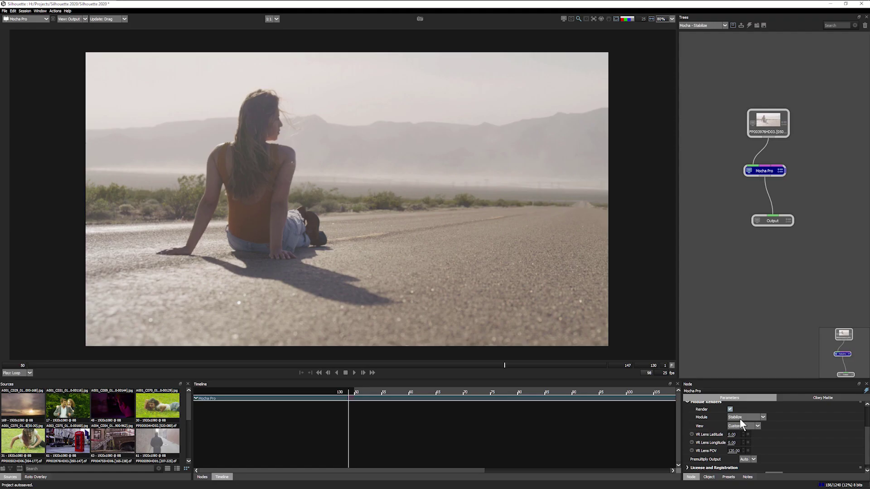
# Step: Render the Mocha node's Stabilize module in Top/Bottom views, then track and play the head shapes
pyautogui.click(746, 415)
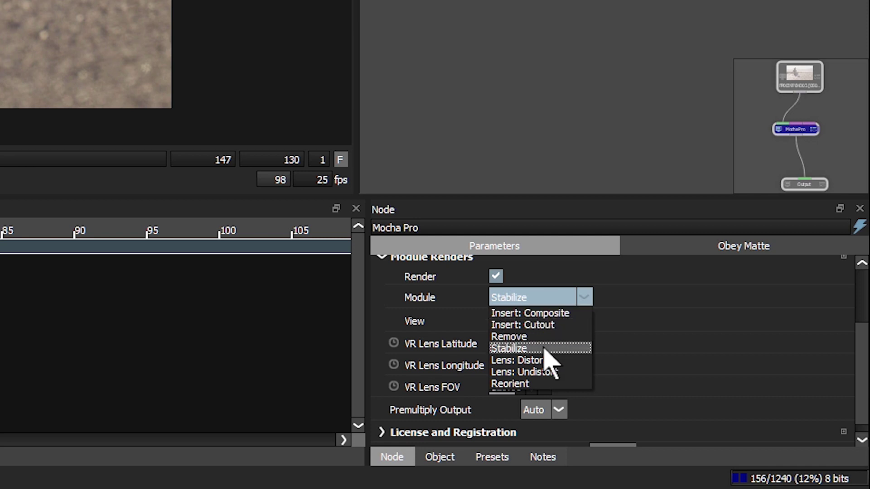
pyautogui.click(578, 349)
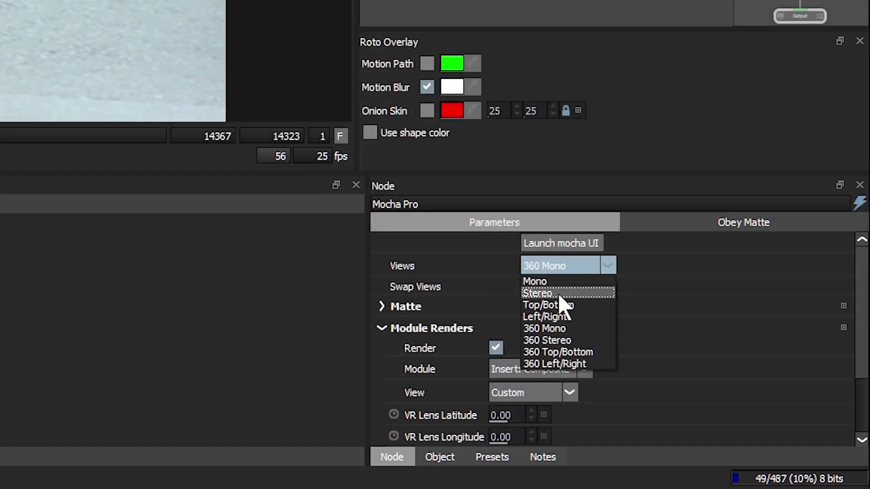
pyautogui.click(561, 305)
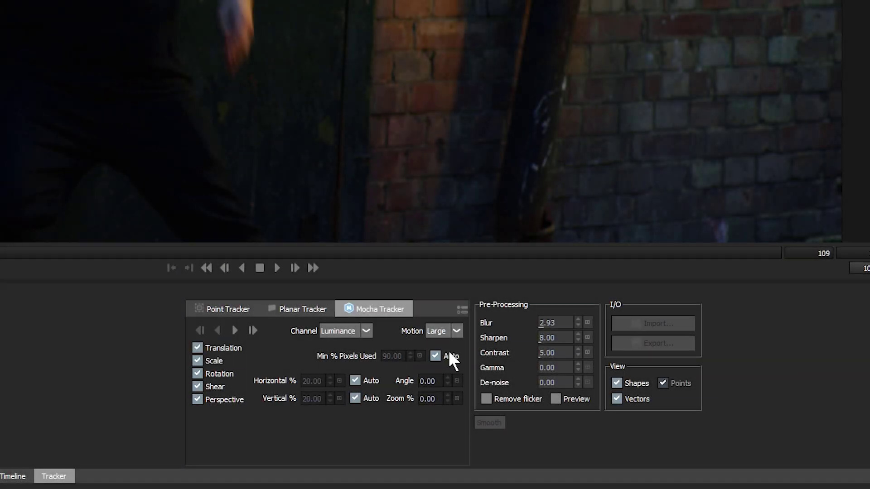
pyautogui.click(234, 330)
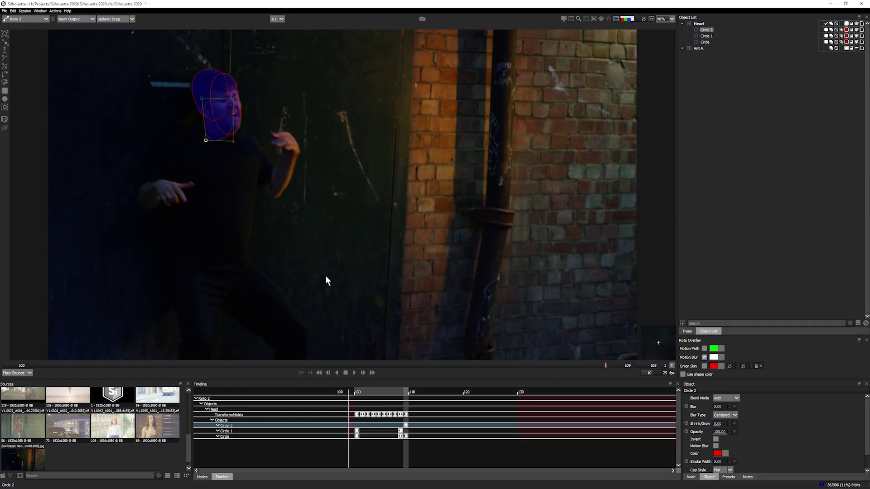
pyautogui.click(355, 372)
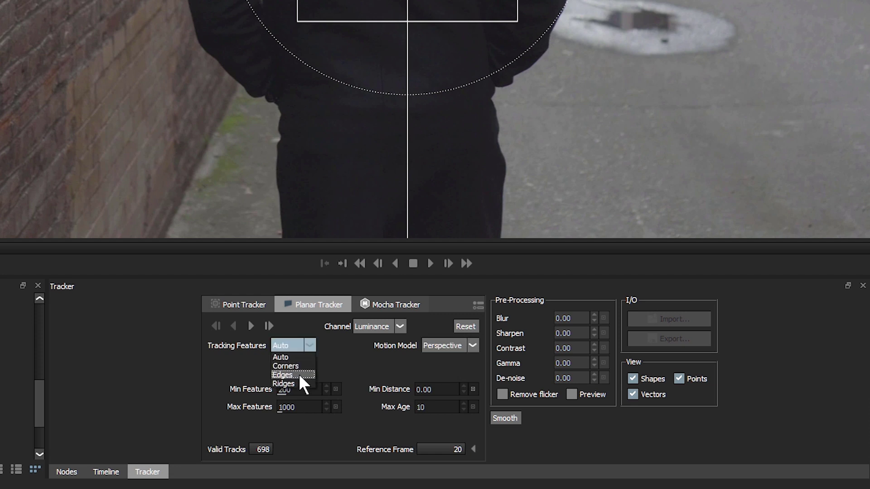
# Step: Track the alley wall forward using Ridges features, then track the zombie's arm shapes forward
pyautogui.click(301, 383)
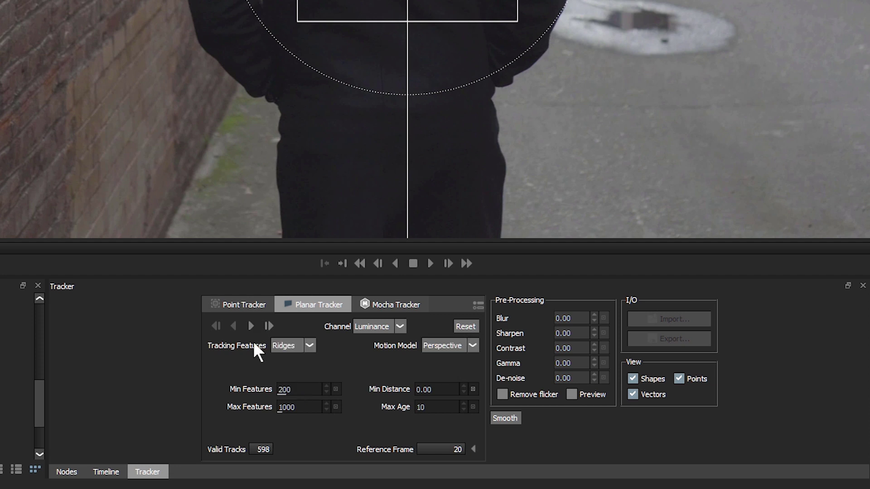
pyautogui.click(251, 326)
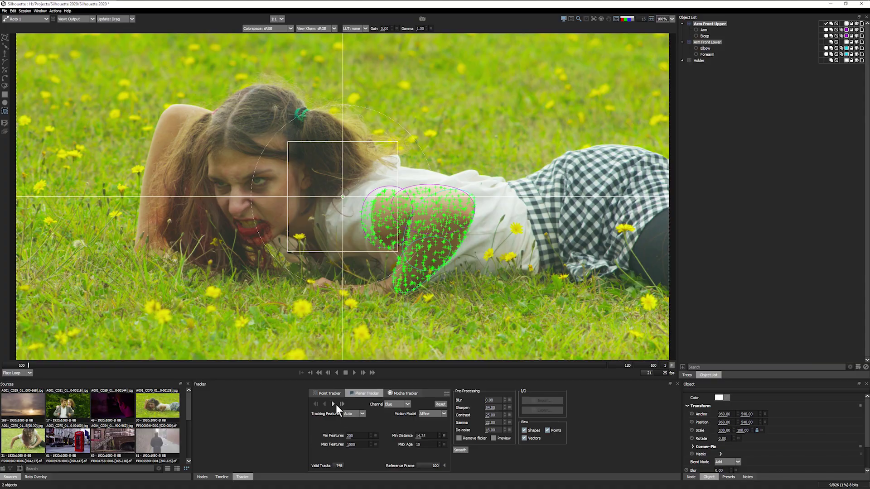
pyautogui.click(334, 403)
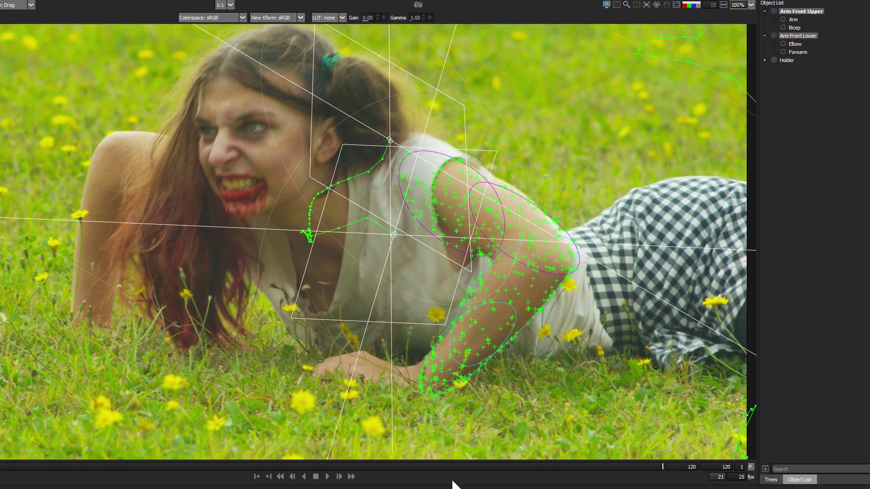
# Step: Play the tracked arm, stabilize the viewer on the arm layer, and select the Elbow and Forearm shapes
pyautogui.press('space')
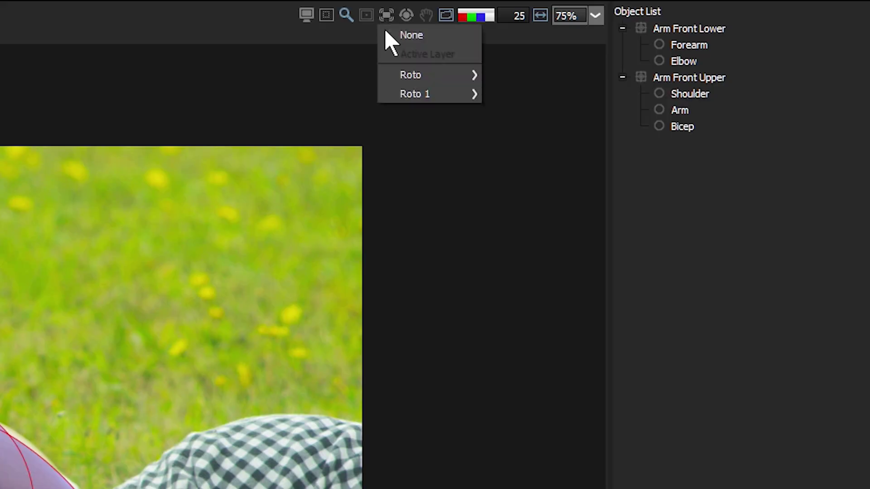
pyautogui.click(528, 76)
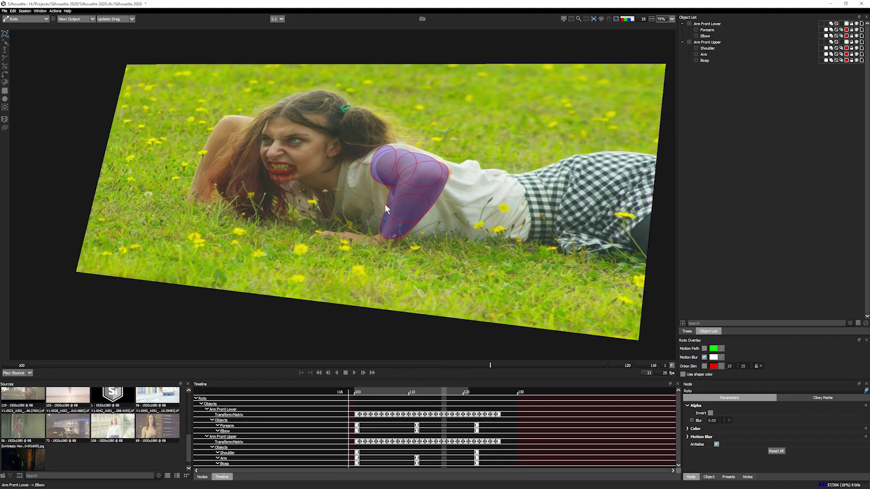
pyautogui.click(386, 209)
pyautogui.click(386, 223)
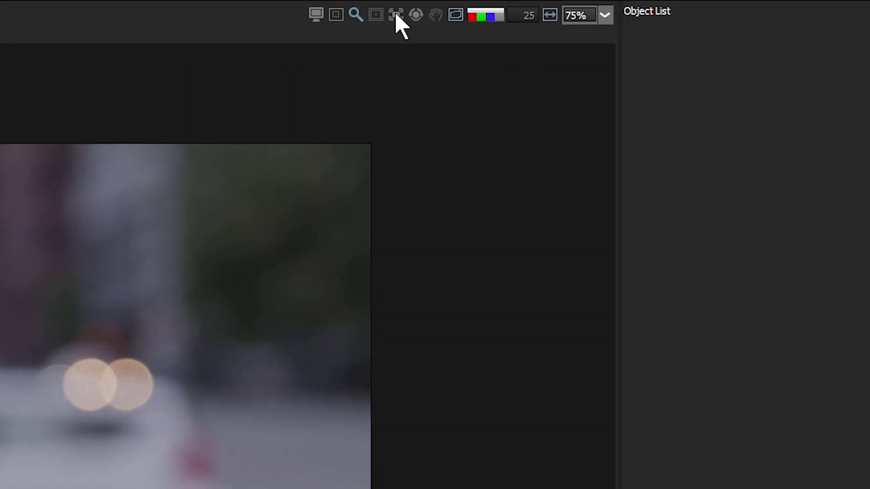
# Step: Stabilize the viewer on the Roto Forehead layer
pyautogui.click(593, 19)
pyautogui.moveTo(619, 40)
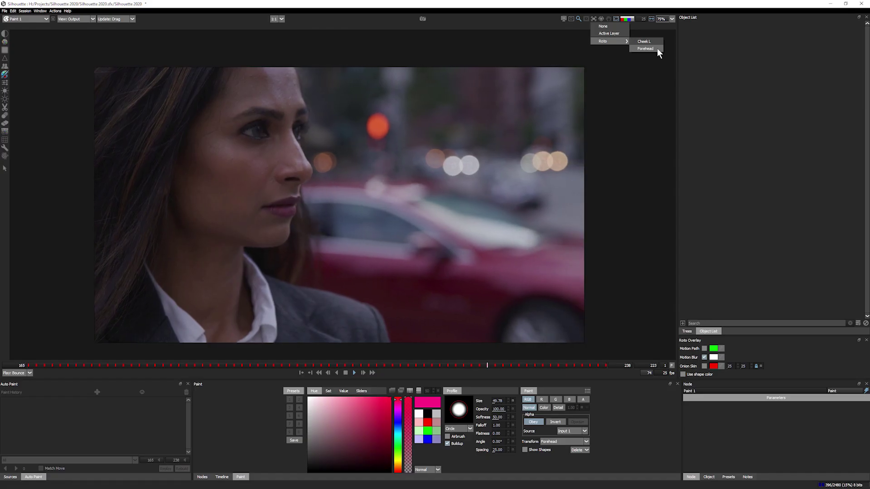
pyautogui.click(539, 94)
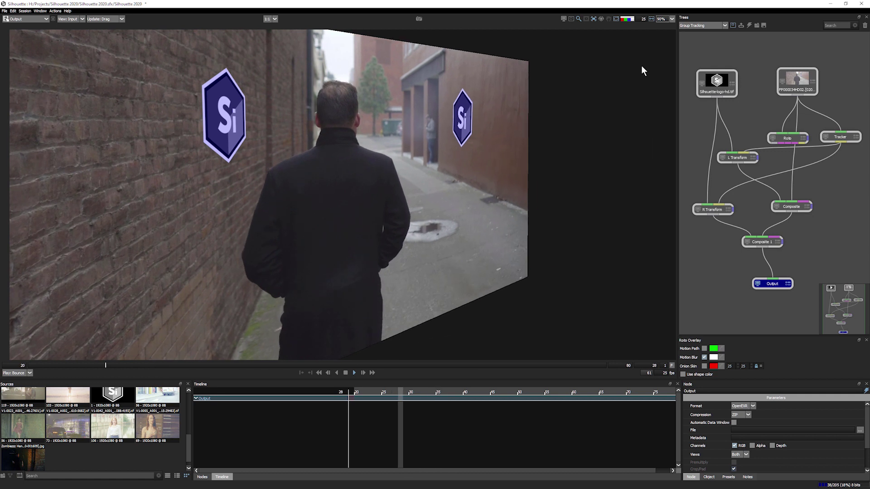
# Step: Stabilize the viewer on the Tracker Wall R track and show the Transform node category
pyautogui.click(593, 19)
pyautogui.moveTo(612, 41)
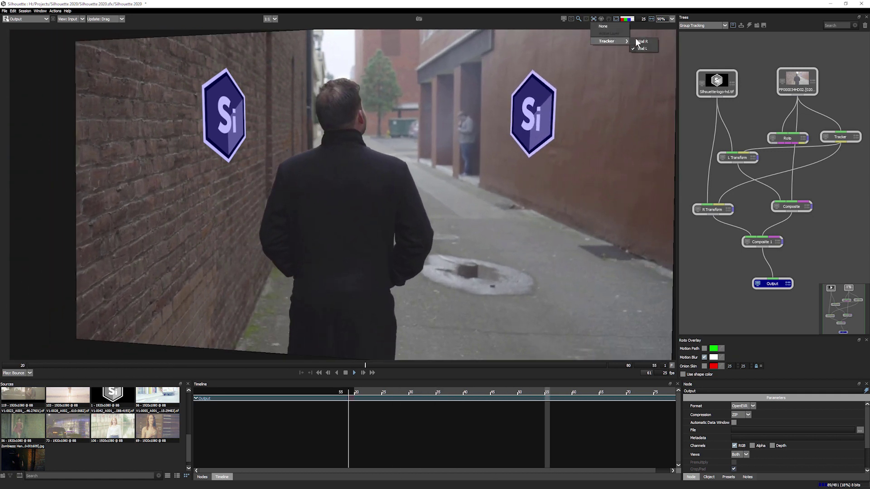
pyautogui.click(648, 41)
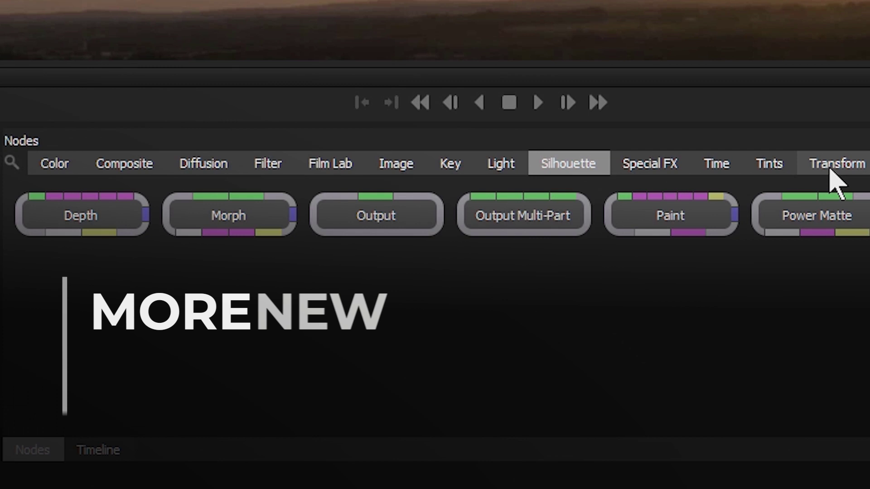
pyautogui.click(832, 169)
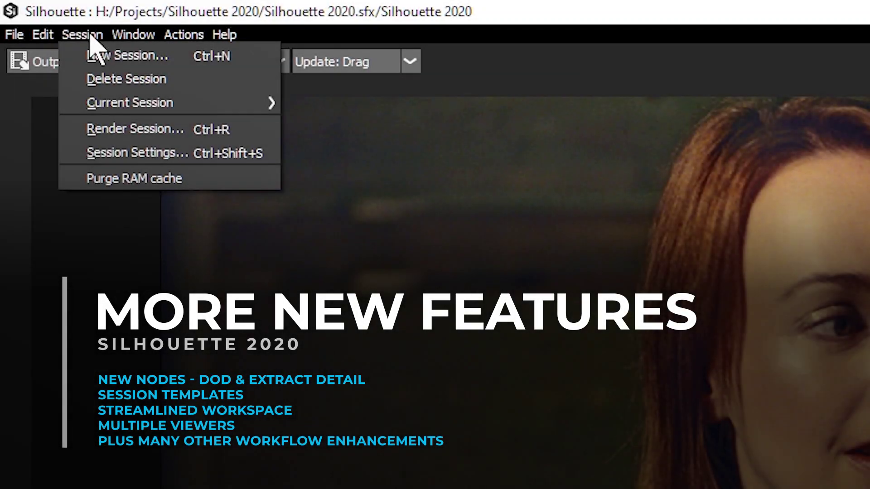
# Step: Start a New Session with Template set to Roto and Workspace set to Streamlined
pyautogui.click(119, 56)
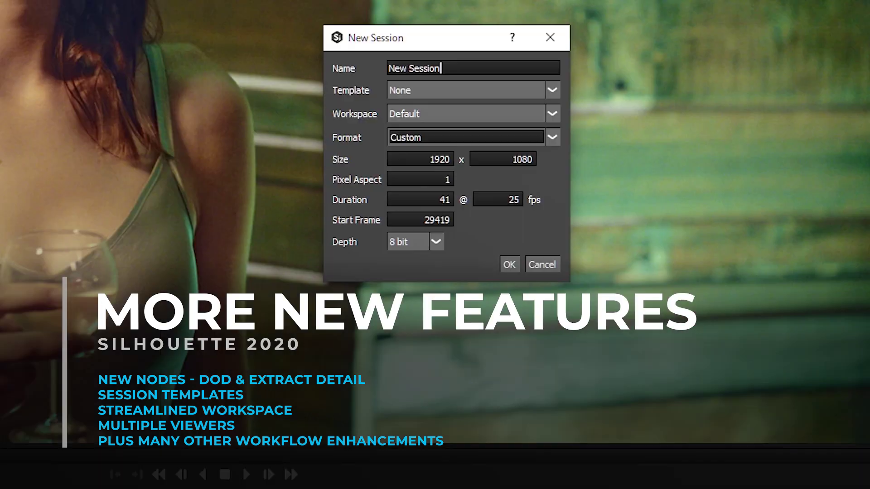
pyautogui.click(509, 90)
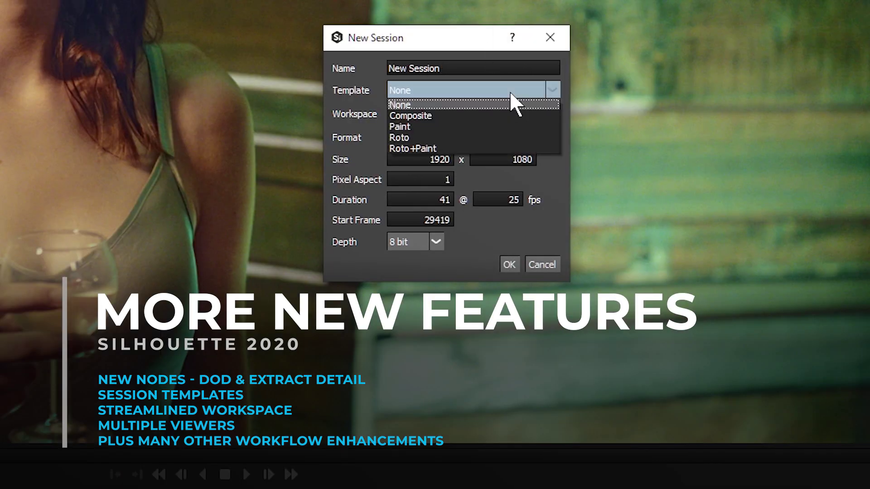
pyautogui.click(483, 137)
pyautogui.click(504, 114)
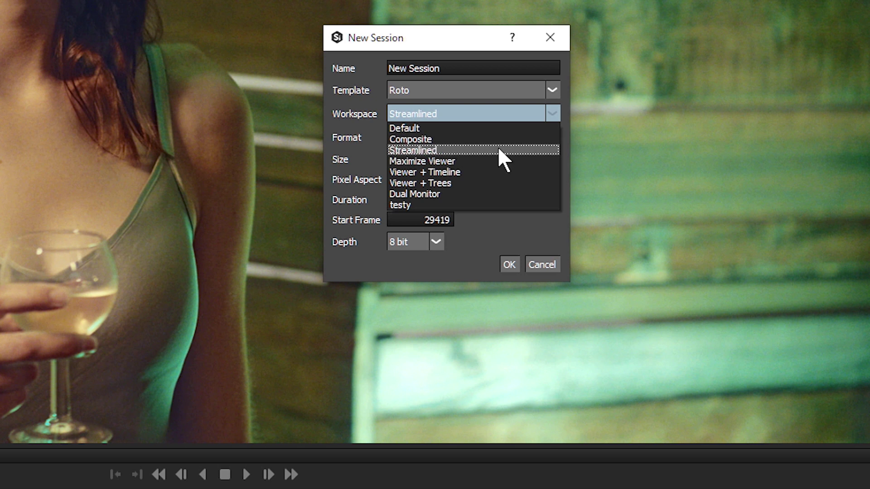
pyautogui.click(498, 150)
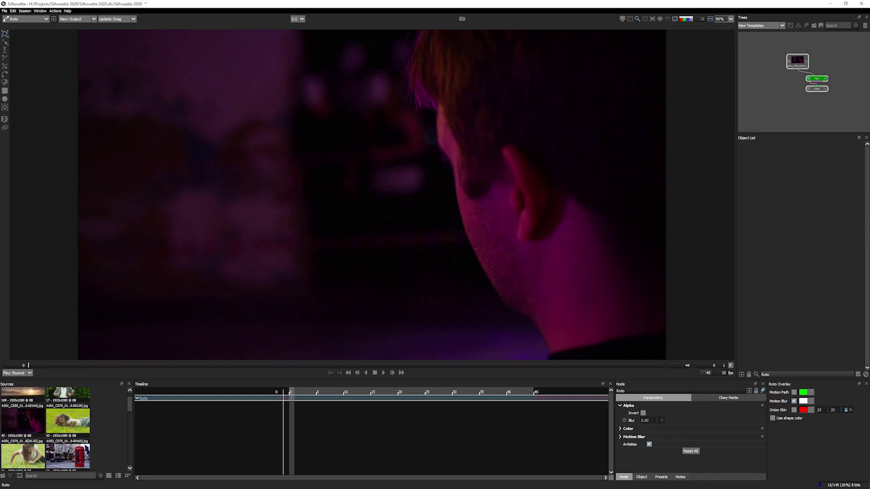
# Step: Add a new layer in the Roto node's Object List and begin renaming it
pyautogui.click(858, 375)
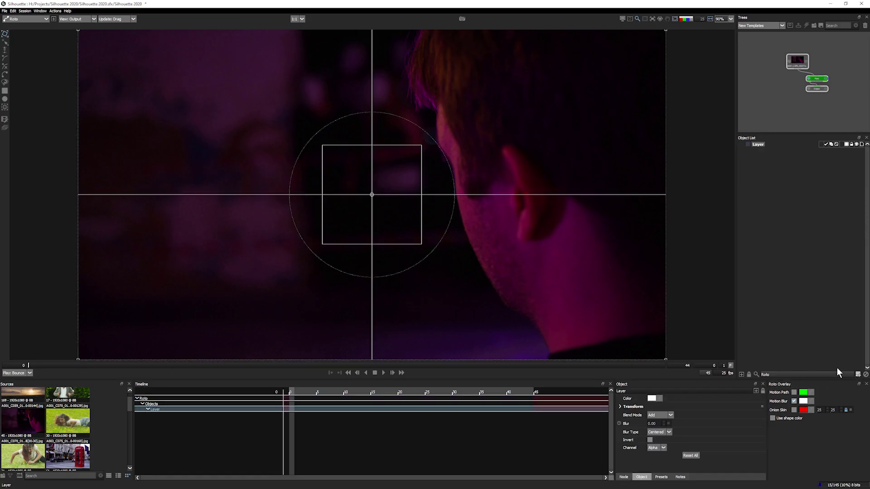
pyautogui.doubleClick(754, 144)
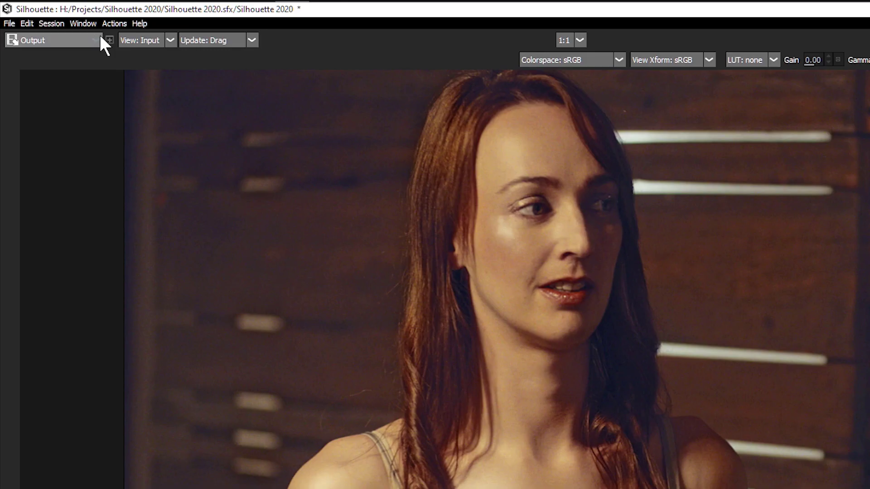
# Step: Open a widened Node Viewer, preview the source clip, then switch it to the Roto node's matte
pyautogui.click(110, 40)
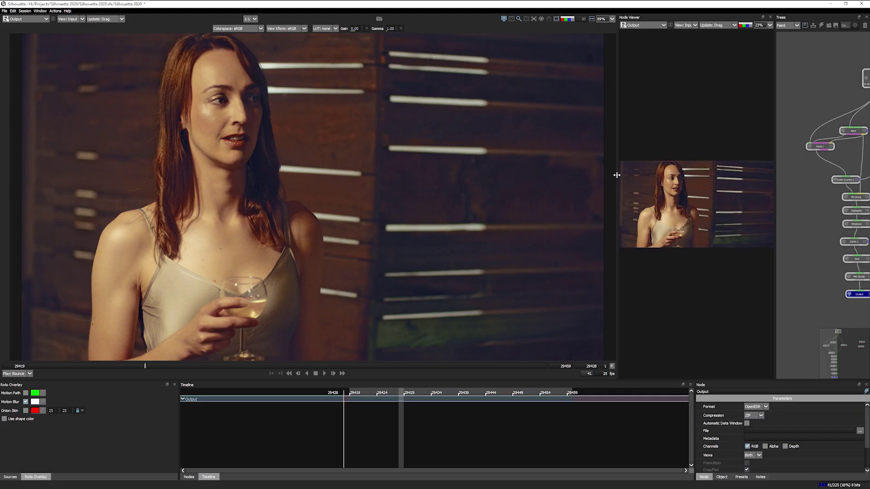
pyautogui.moveTo(617, 175); pyautogui.dragTo(380, 176)
pyautogui.scroll(5, 496, 192)
pyautogui.click(404, 25)
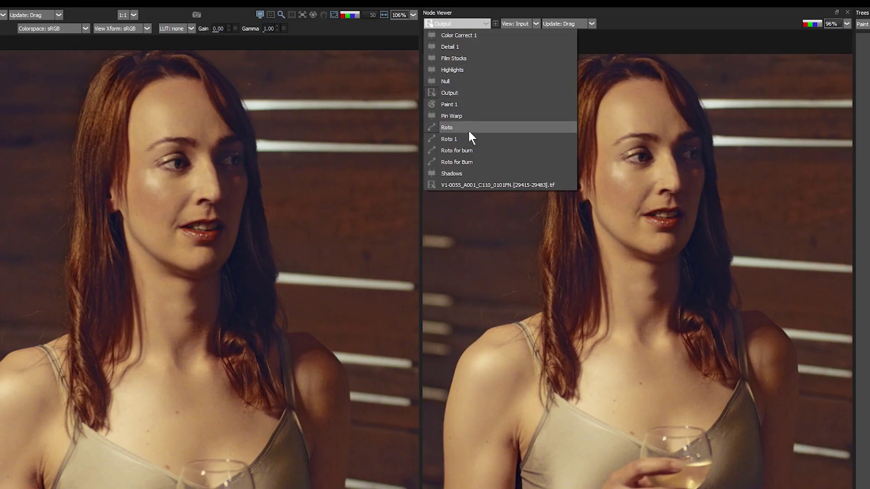
pyautogui.click(471, 186)
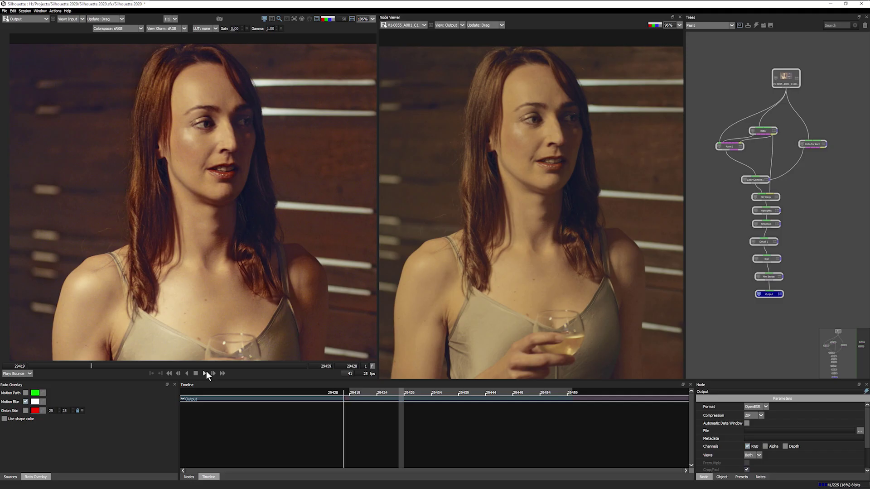
pyautogui.click(206, 373)
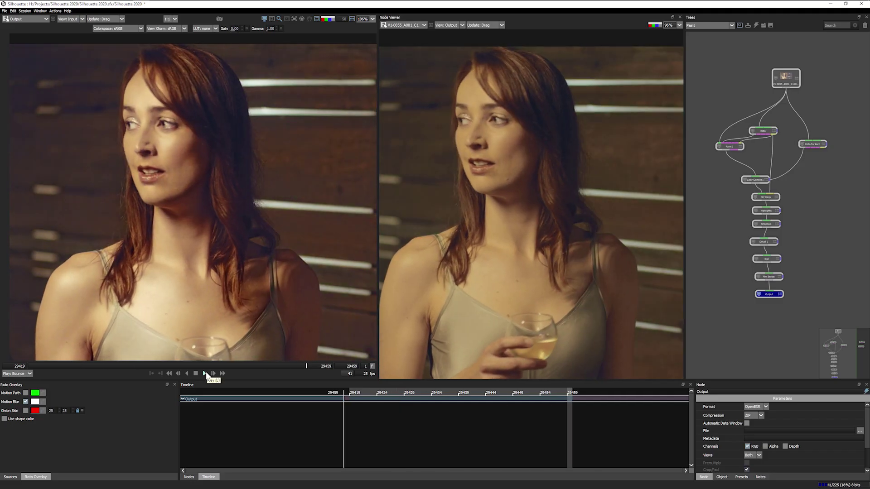
pyautogui.click(405, 25)
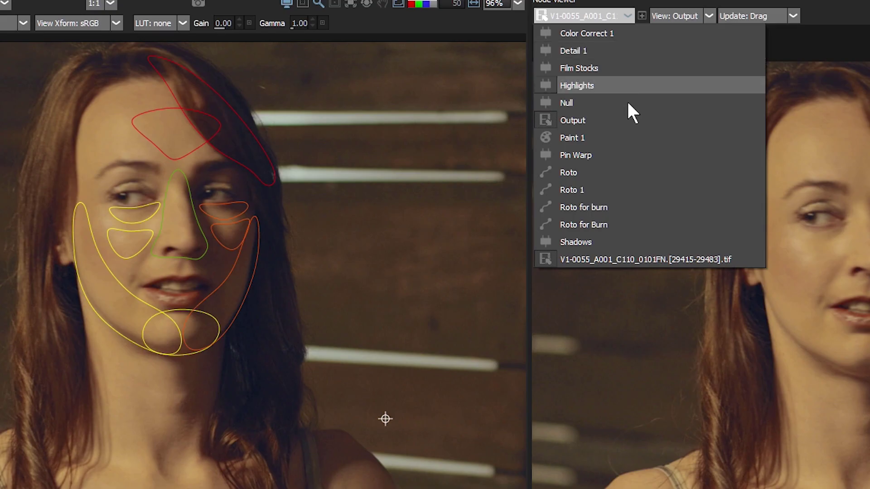
pyautogui.click(599, 172)
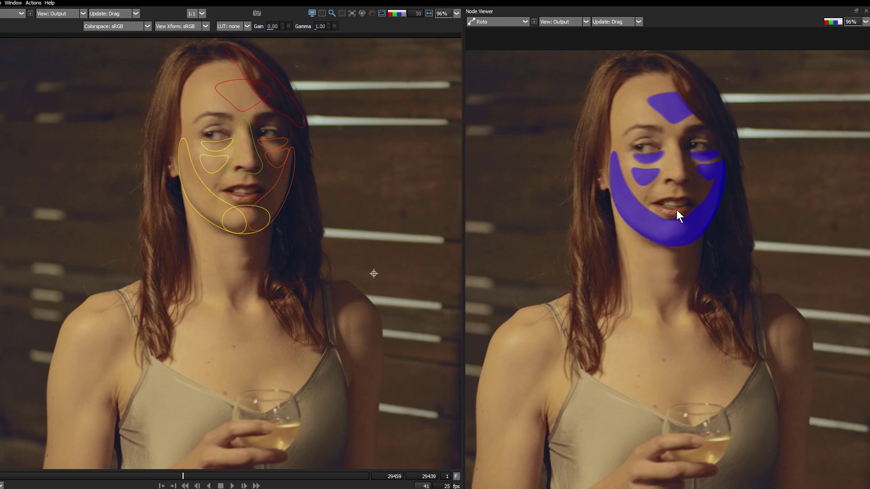